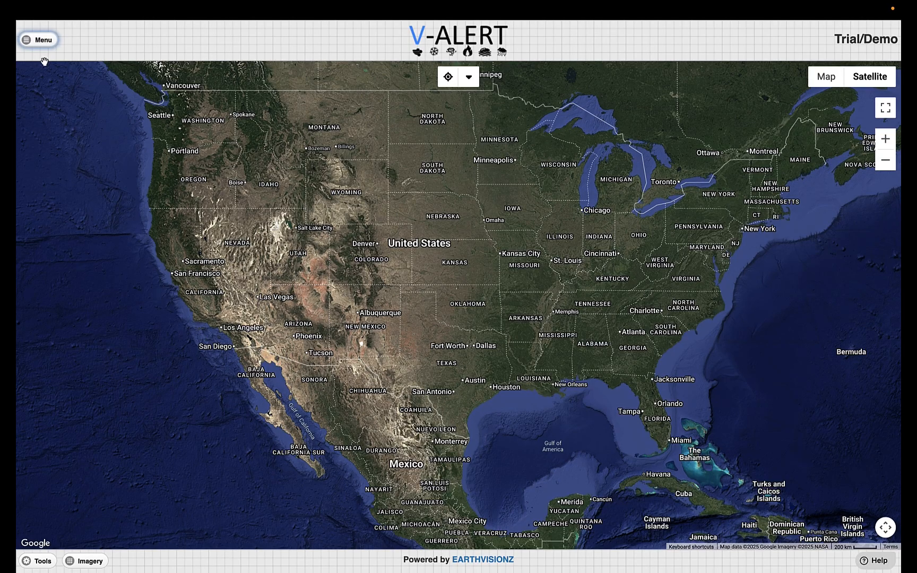
Get the Asset Upload Template from V-ALERT and open it in Excel.
{"action": "left_click", "coordinate": [41, 46]}
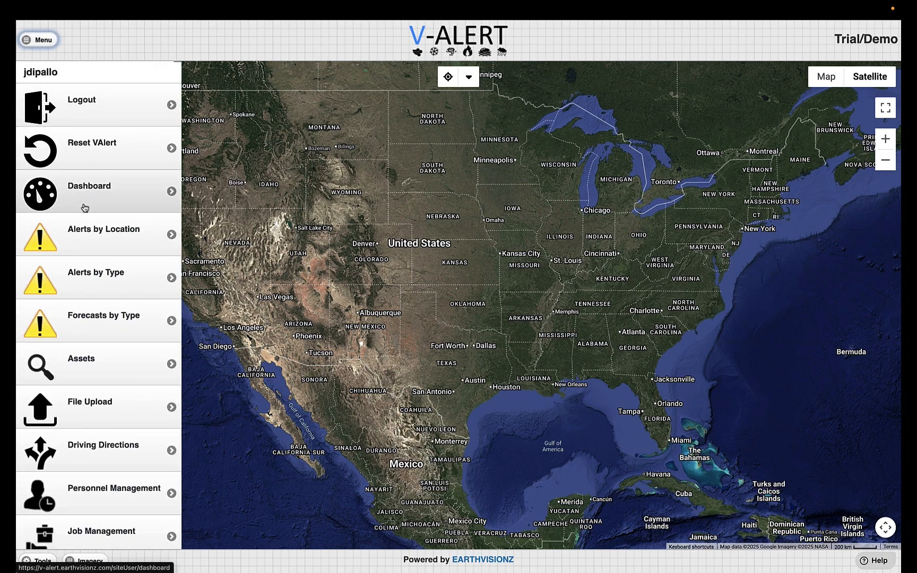
{"action": "scroll", "coordinate": [85, 207], "scroll_direction": "down", "scroll_amount": 3}
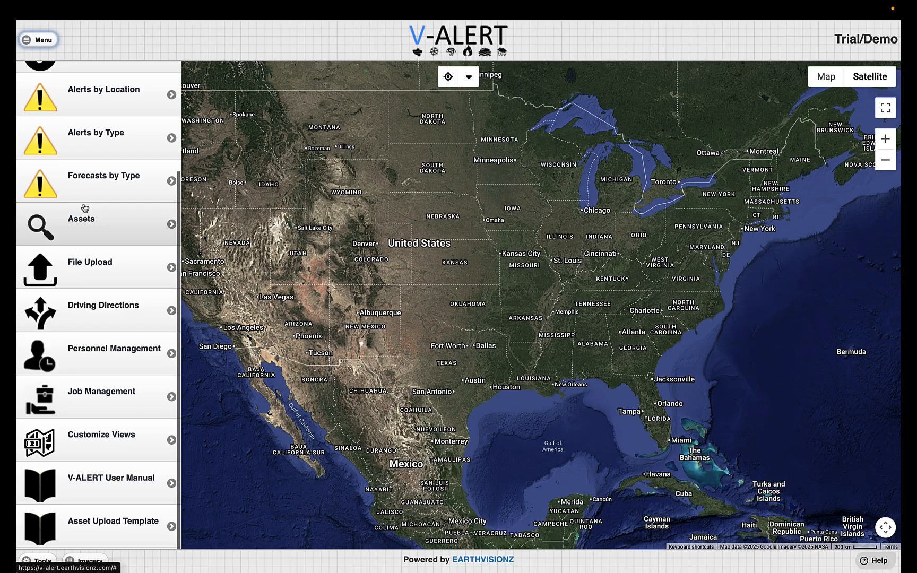
{"action": "left_click", "coordinate": [118, 529]}
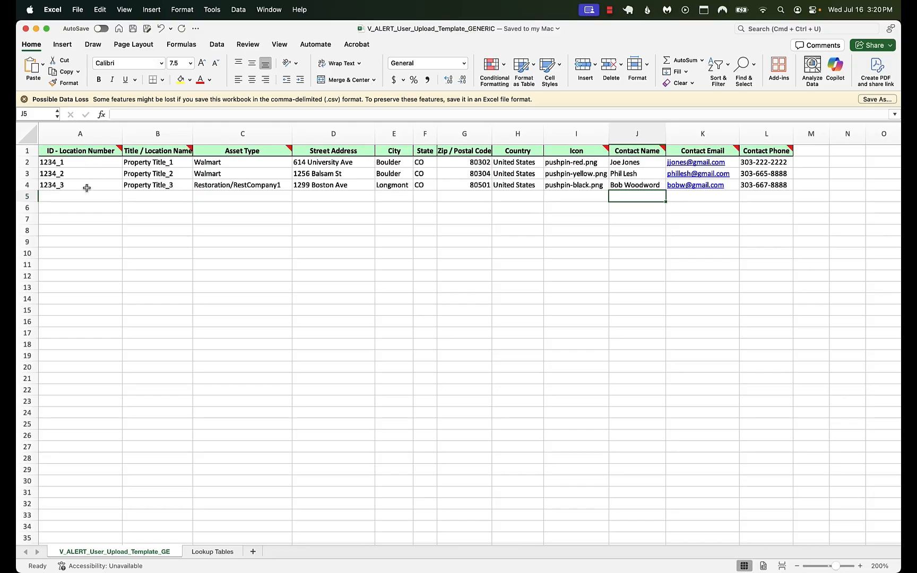
Examine the pushpin choices offered in the Icon column for the first two asset rows.
{"action": "mouse_move", "coordinate": [181, 150]}
{"action": "left_click", "coordinate": [604, 165]}
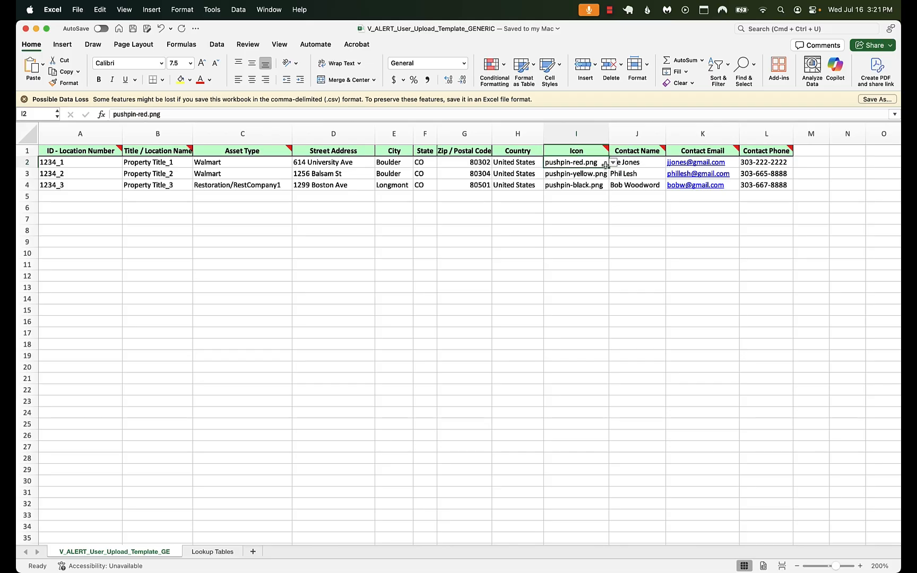
{"action": "left_click", "coordinate": [612, 165]}
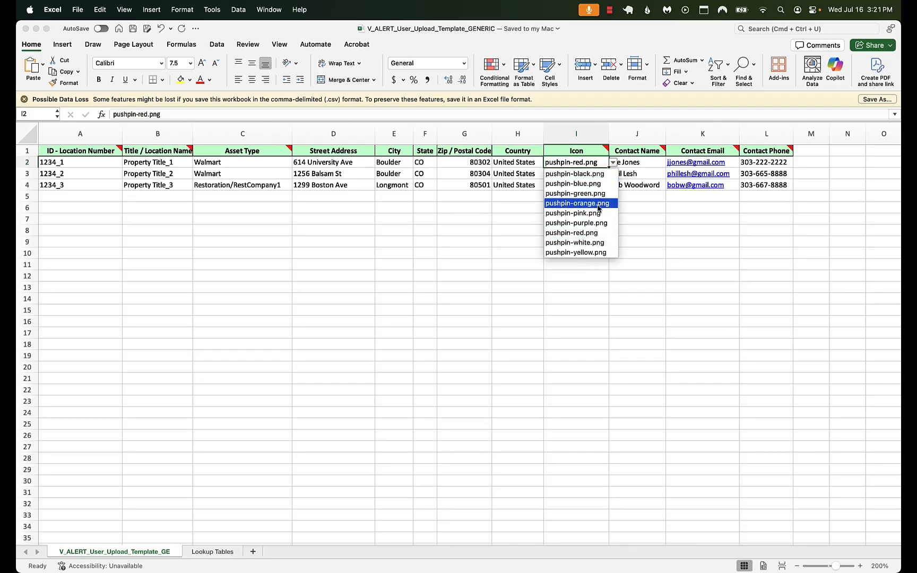
{"action": "left_click", "coordinate": [625, 208]}
{"action": "left_click", "coordinate": [605, 173]}
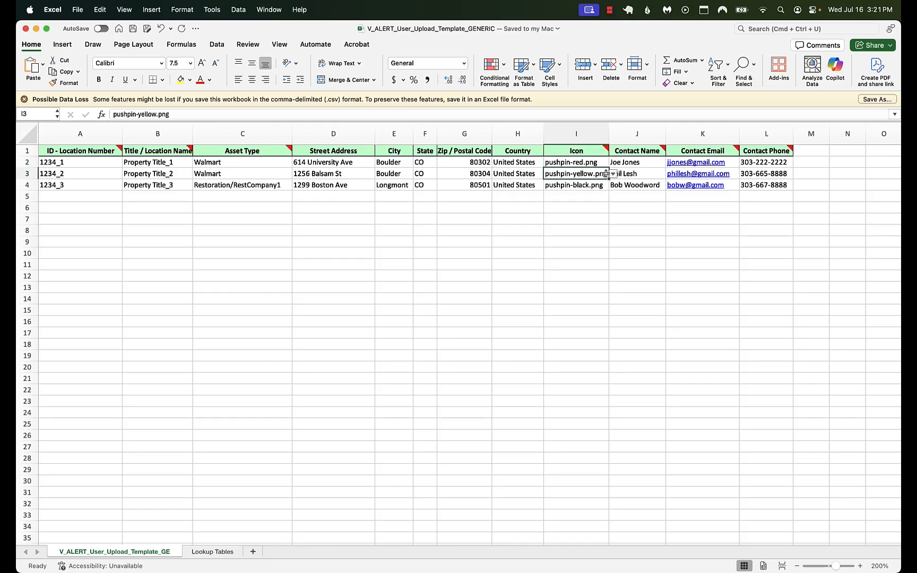
{"action": "left_click", "coordinate": [613, 174]}
{"action": "left_click", "coordinate": [625, 200]}
Save only the active template sheet in the TRAINING folder as CSV UTF-8 (Comma delimited).
{"action": "key", "text": "super+shift+s"}
{"action": "left_click", "coordinate": [608, 415]}
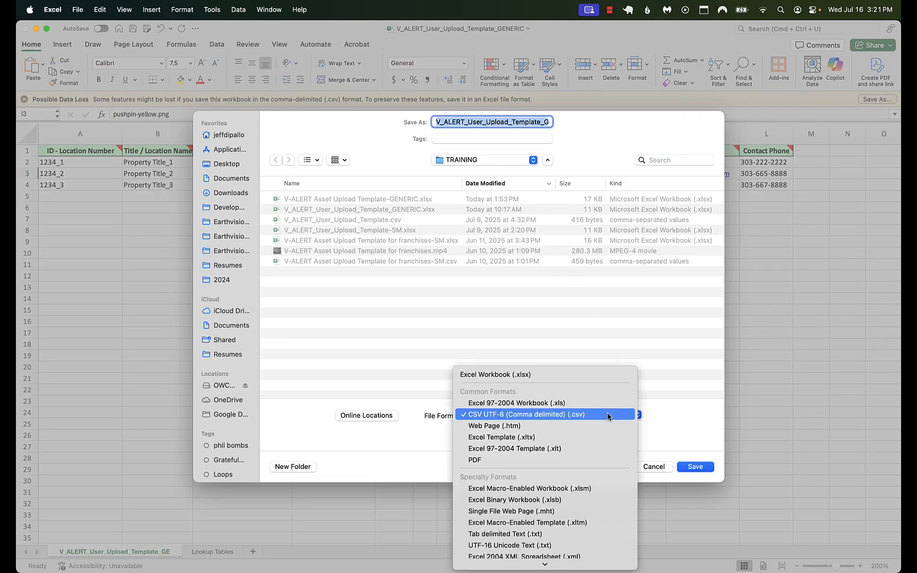
{"action": "left_click", "coordinate": [608, 415]}
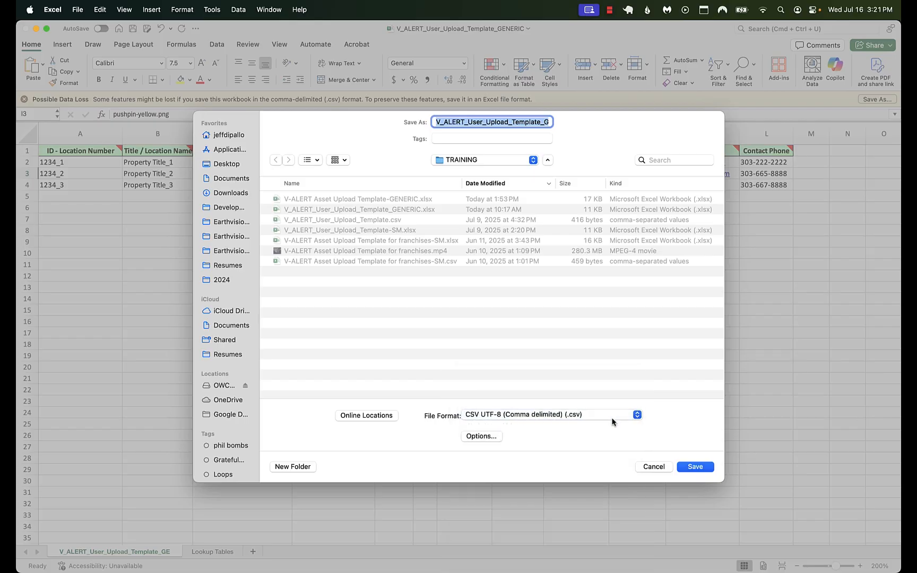
{"action": "left_click", "coordinate": [694, 466]}
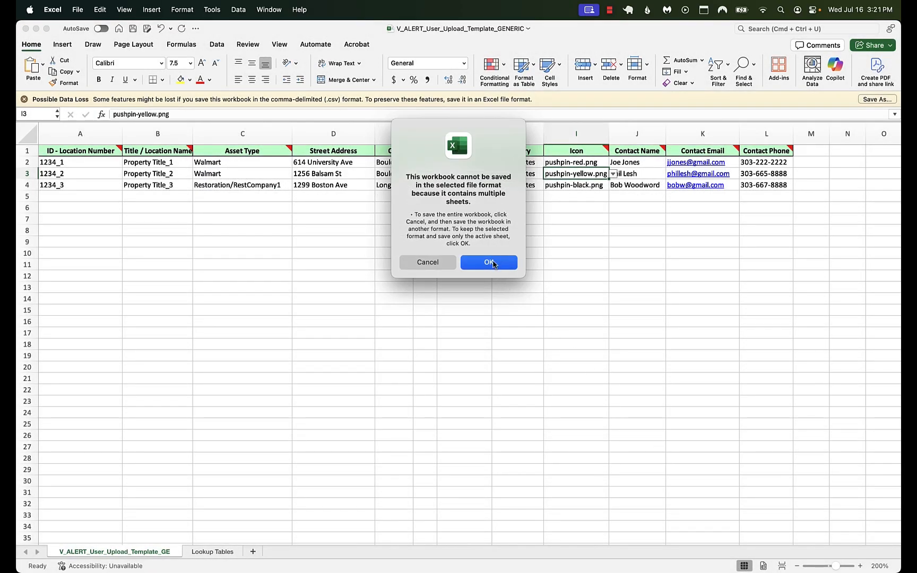
{"action": "left_click", "coordinate": [488, 262]}
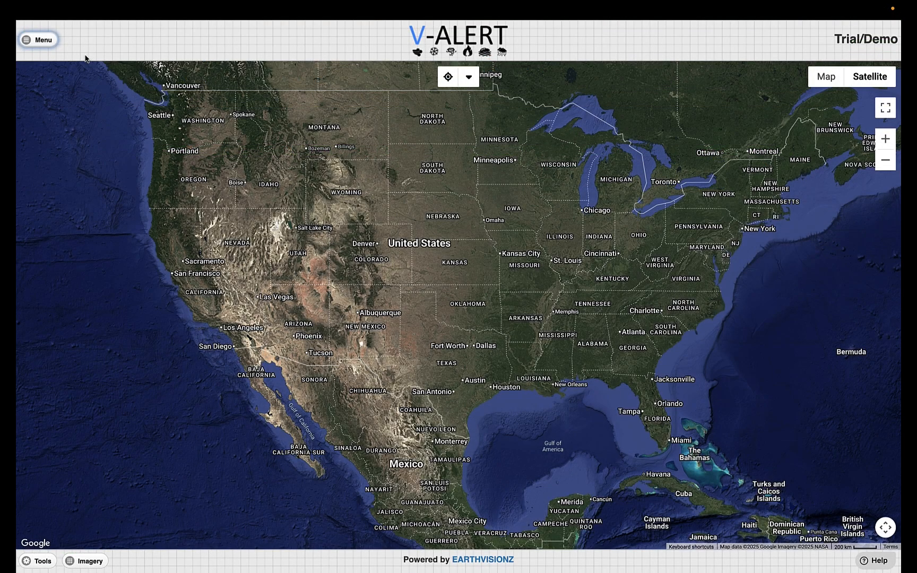
Switch to V-ALERT and submit V_ALERT_User_Upload_Template_GENERIC.csv as an asset file upload with the comma delimiter.
{"action": "left_click", "coordinate": [45, 43]}
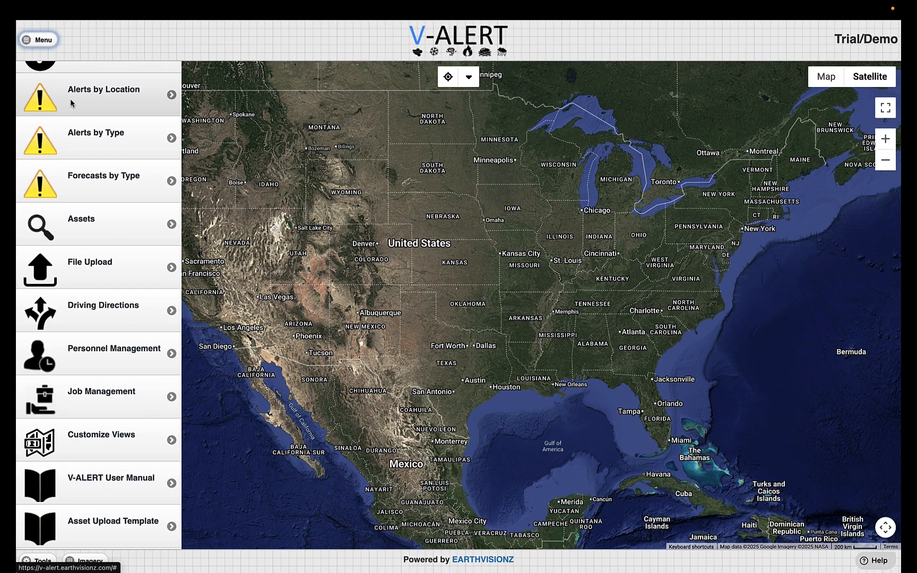
{"action": "scroll", "coordinate": [68, 96], "scroll_direction": "up", "scroll_amount": 1}
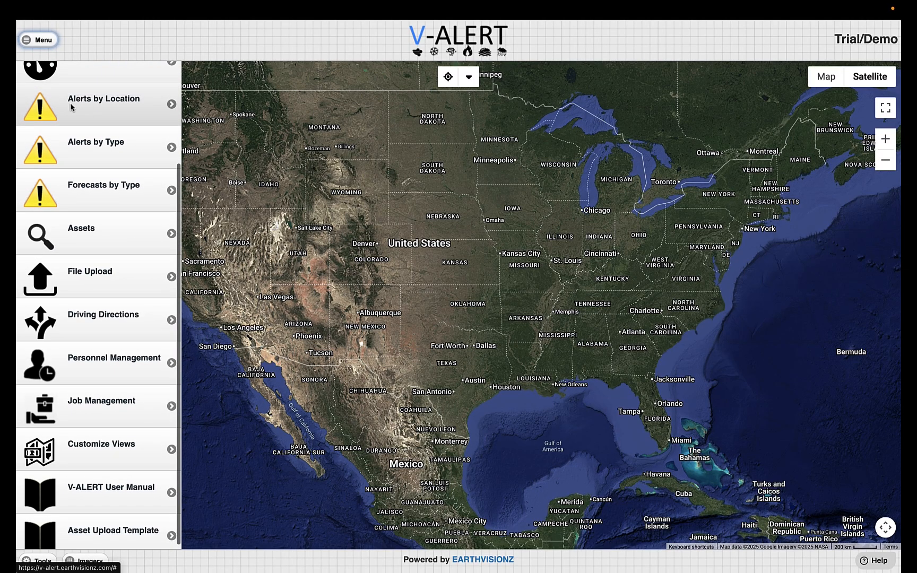
{"action": "left_click", "coordinate": [107, 276]}
{"action": "left_click", "coordinate": [70, 98]}
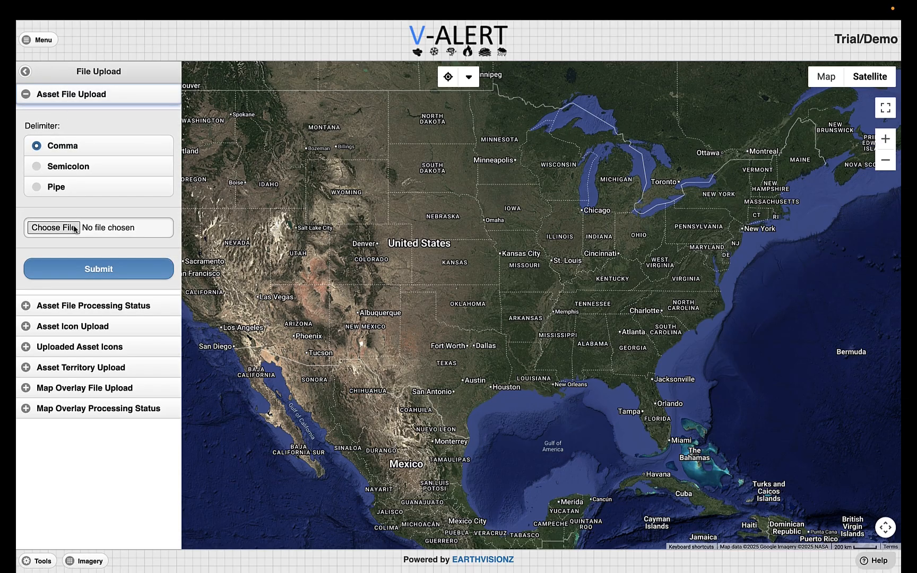
{"action": "left_click", "coordinate": [74, 229]}
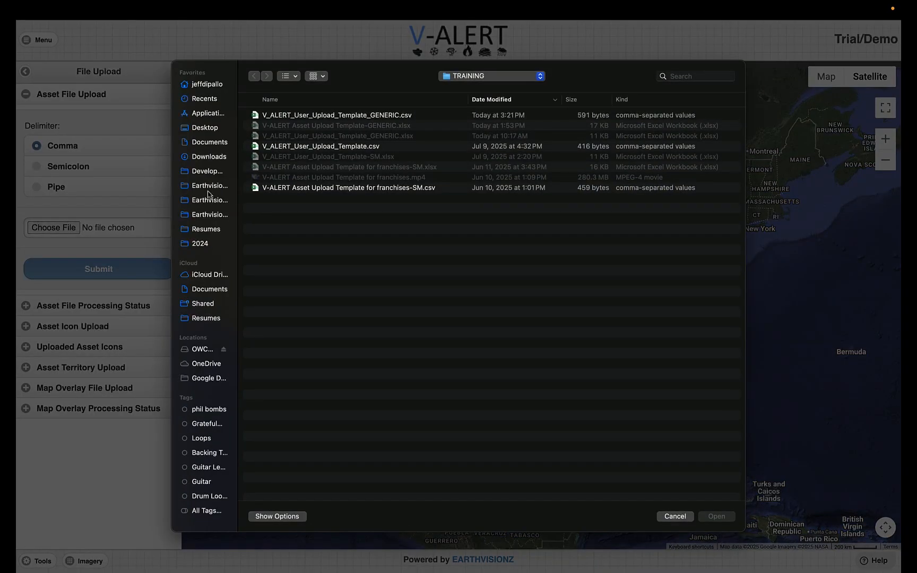
{"action": "left_click", "coordinate": [393, 117]}
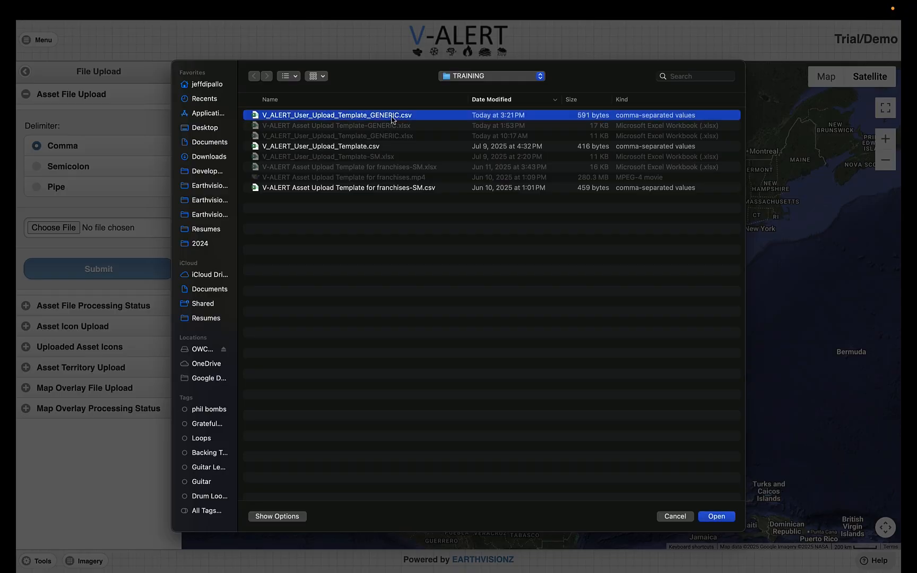
{"action": "left_click", "coordinate": [707, 517]}
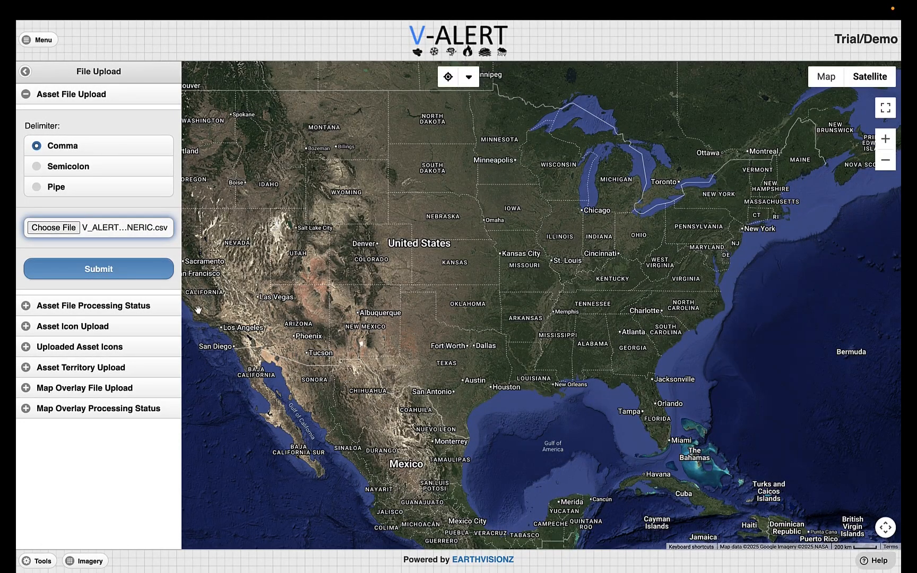
{"action": "left_click", "coordinate": [106, 271]}
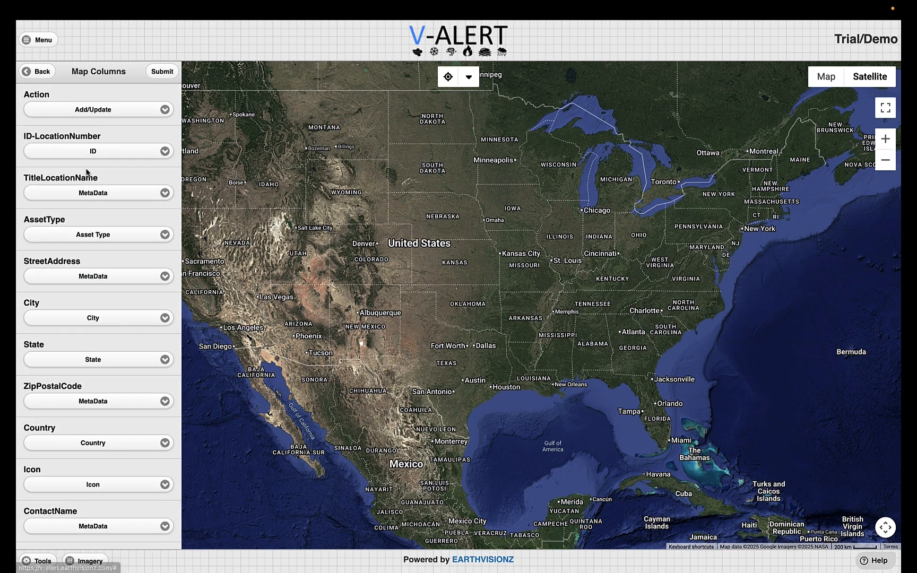
Map the TitleLocationName column to Title, StreetAddress to Address and ZipPostalCode to Zip.
{"action": "left_click", "coordinate": [113, 195]}
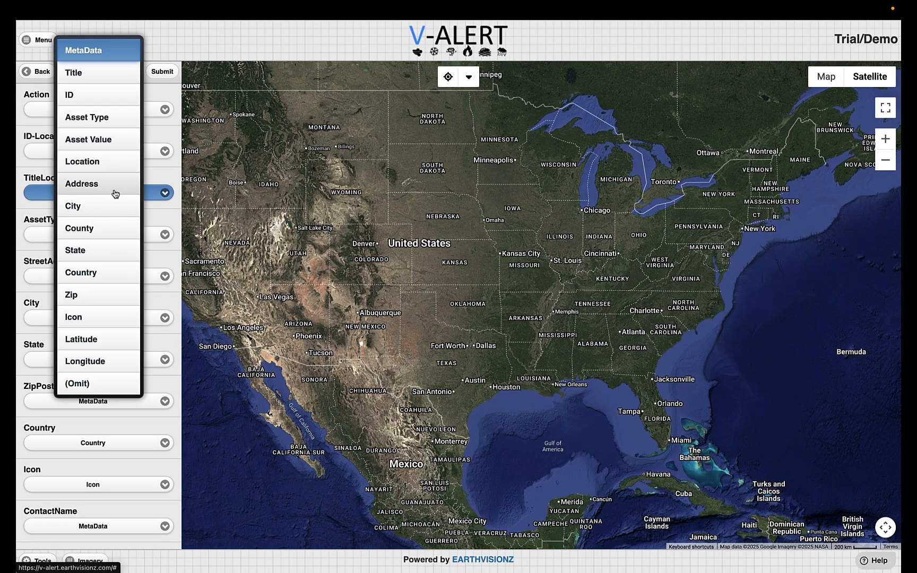
{"action": "left_click", "coordinate": [93, 81]}
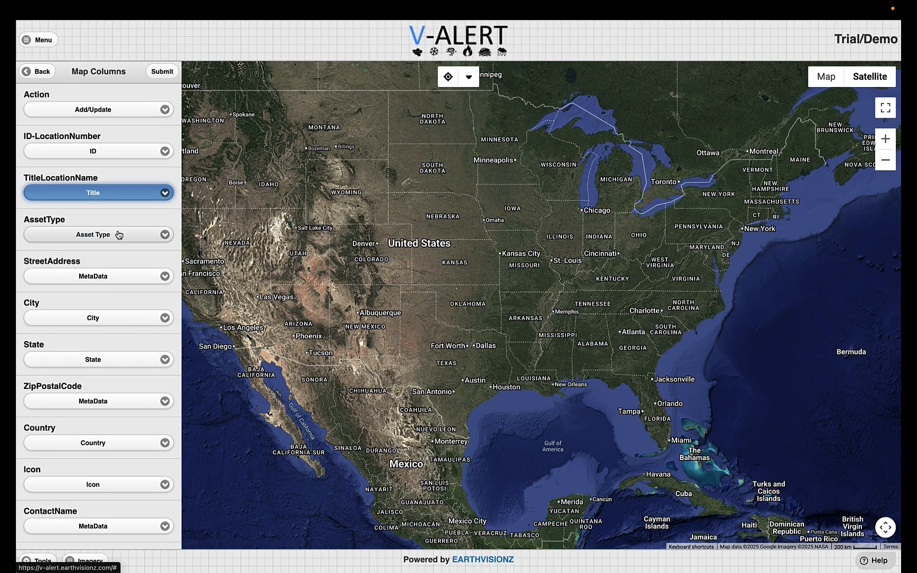
{"action": "left_click", "coordinate": [102, 277]}
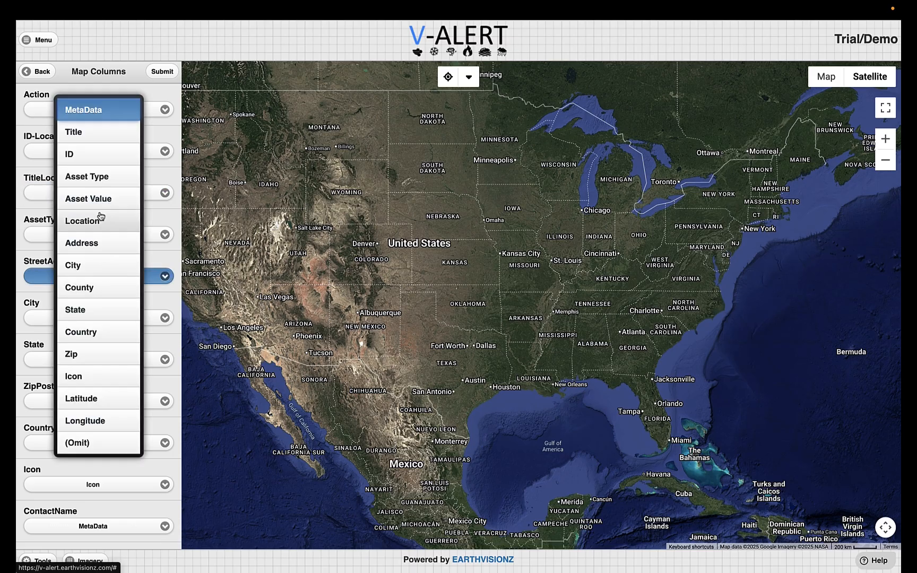
{"action": "left_click", "coordinate": [100, 243]}
{"action": "scroll", "coordinate": [110, 275], "scroll_direction": "down", "scroll_amount": 1}
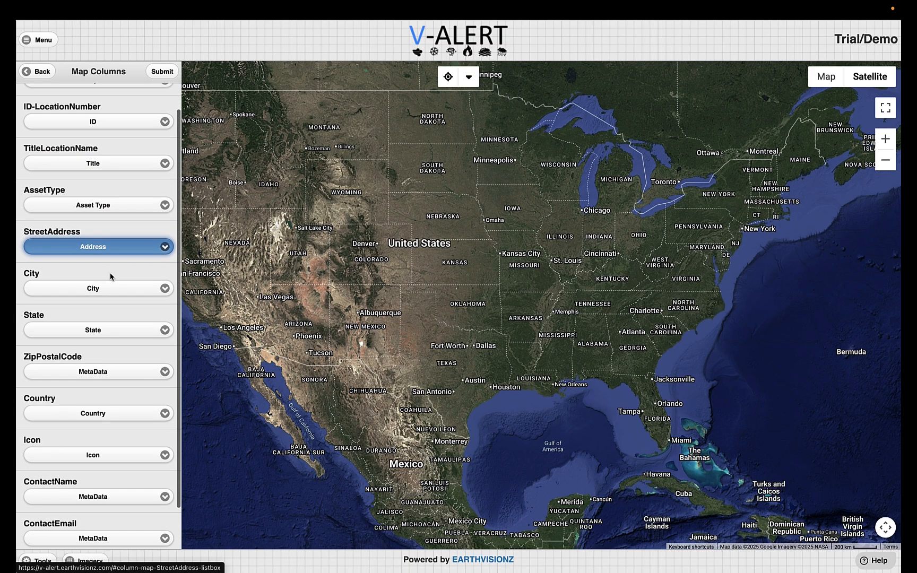
{"action": "scroll", "coordinate": [113, 291], "scroll_direction": "down", "scroll_amount": 2}
{"action": "left_click", "coordinate": [114, 324]}
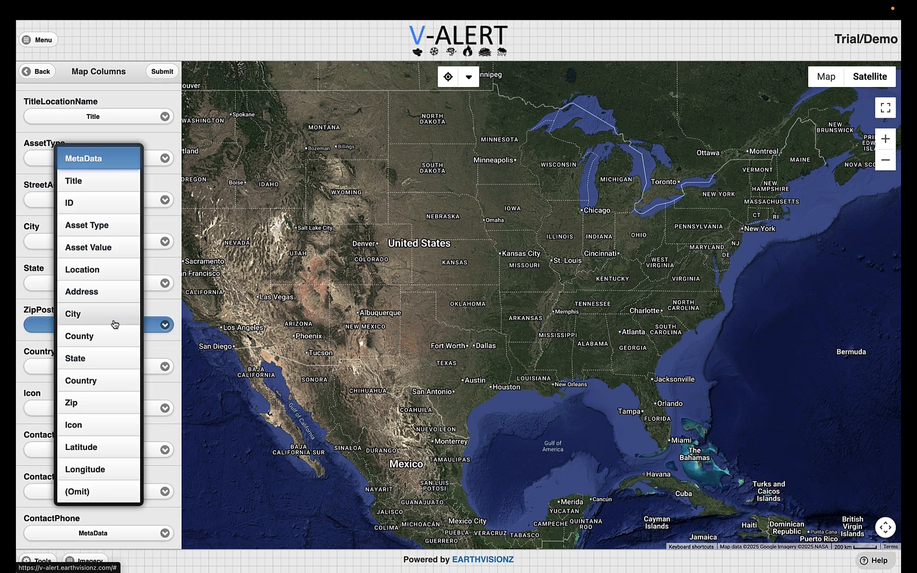
{"action": "left_click", "coordinate": [101, 401]}
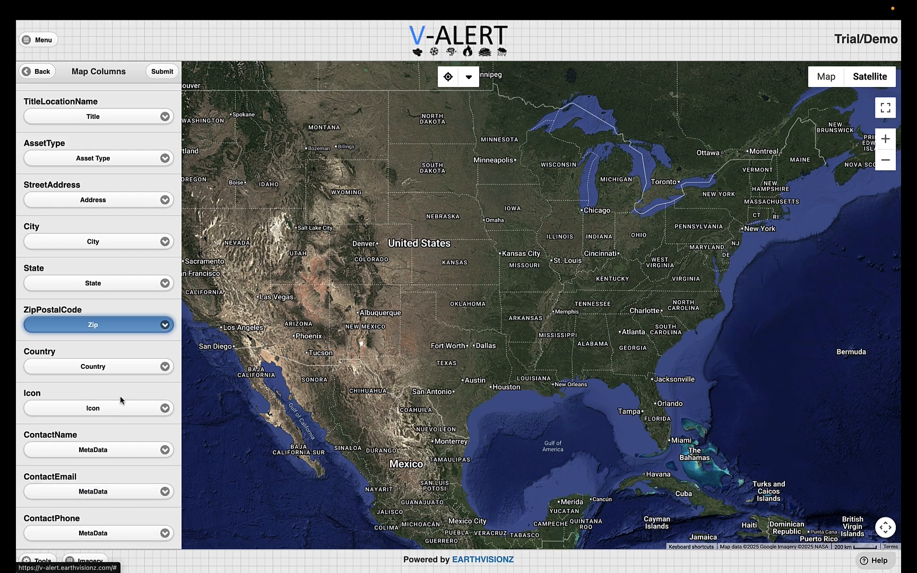
Submit the column mapping and close the upload completion notice.
{"action": "scroll", "coordinate": [122, 399], "scroll_direction": "up", "scroll_amount": 1}
{"action": "scroll", "coordinate": [132, 231], "scroll_direction": "up", "scroll_amount": 3}
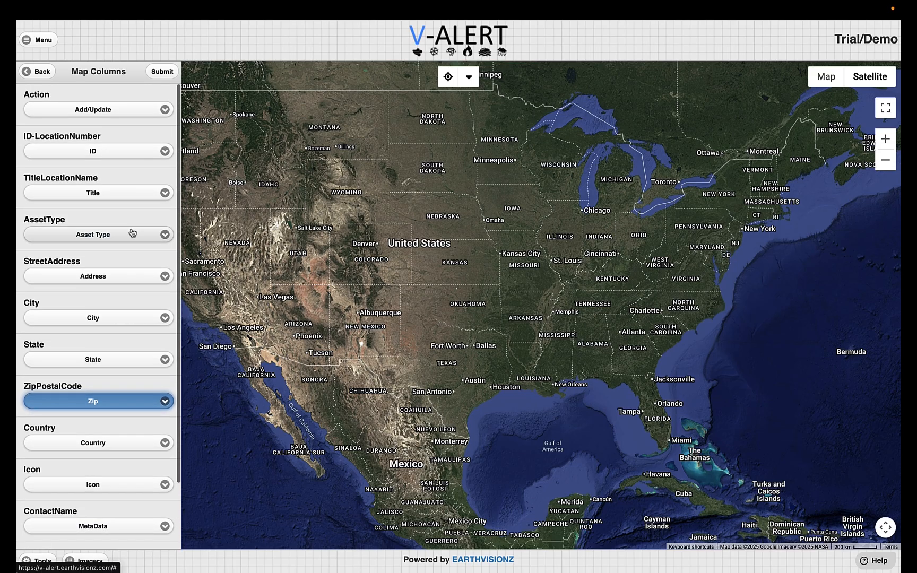
{"action": "left_click", "coordinate": [160, 71]}
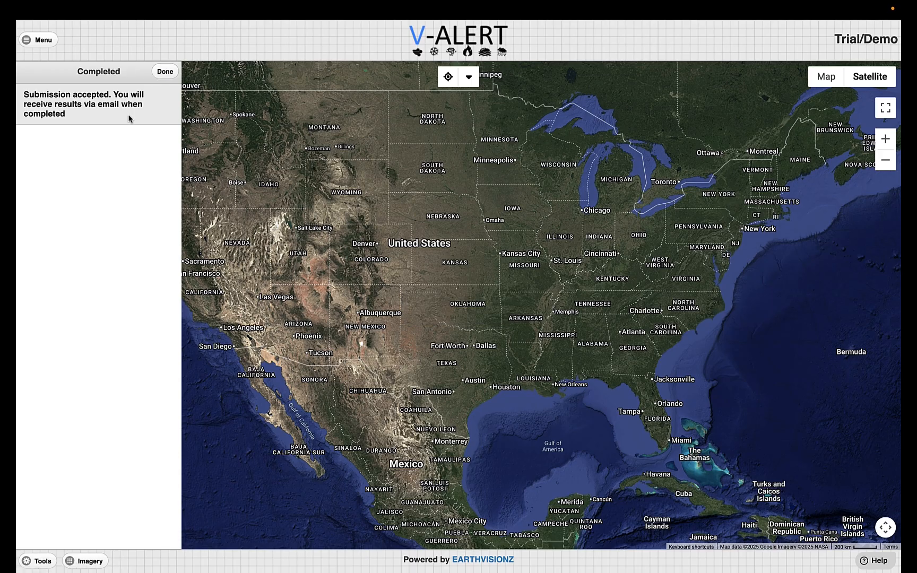
{"action": "left_click", "coordinate": [165, 73]}
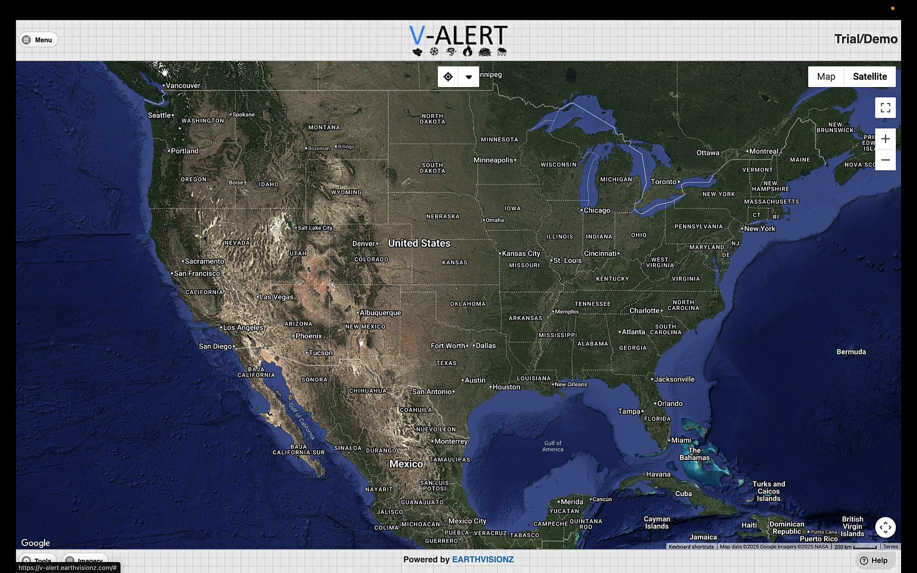
Check the Asset File Processing Status for the uploaded file and return to the main menu.
{"action": "left_click", "coordinate": [47, 43]}
{"action": "left_click", "coordinate": [105, 266]}
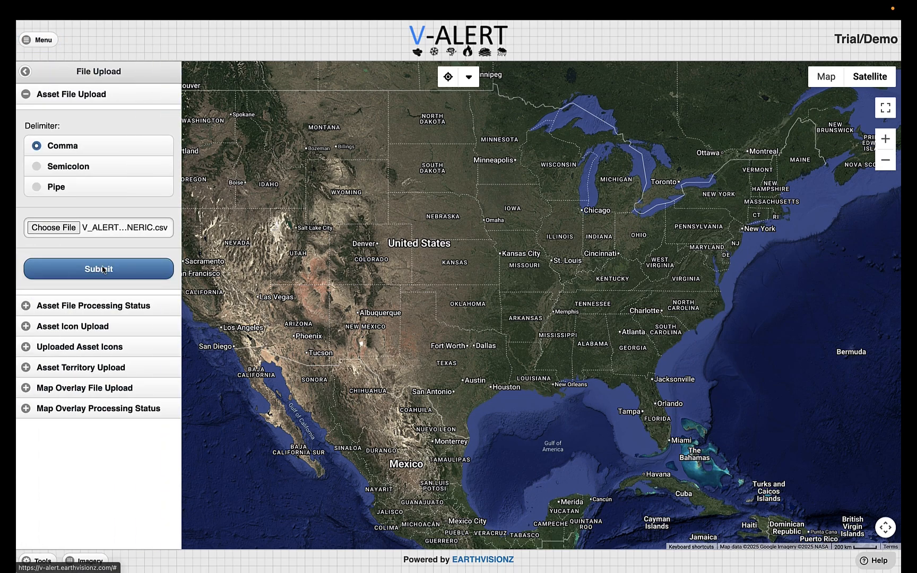
{"action": "left_click", "coordinate": [81, 305]}
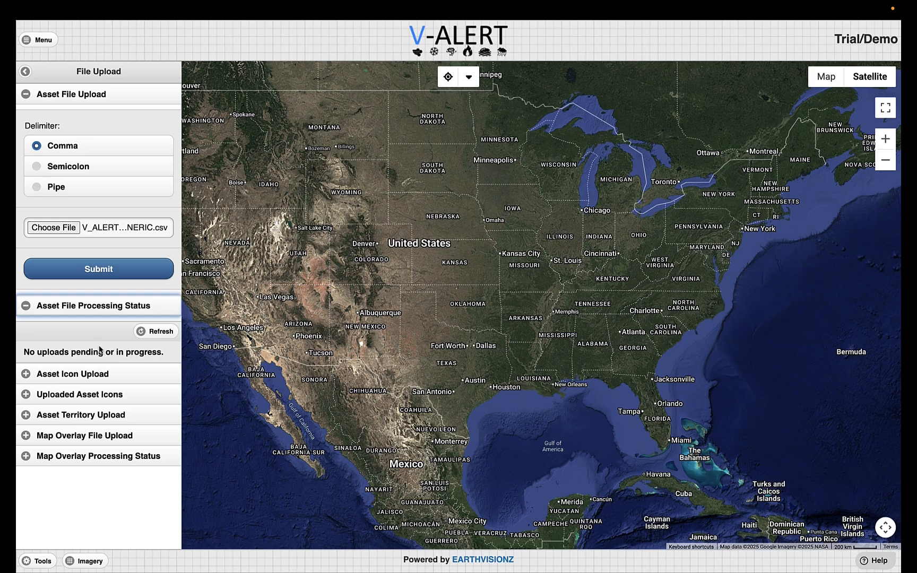
{"action": "left_click", "coordinate": [29, 97]}
{"action": "left_click", "coordinate": [27, 113]}
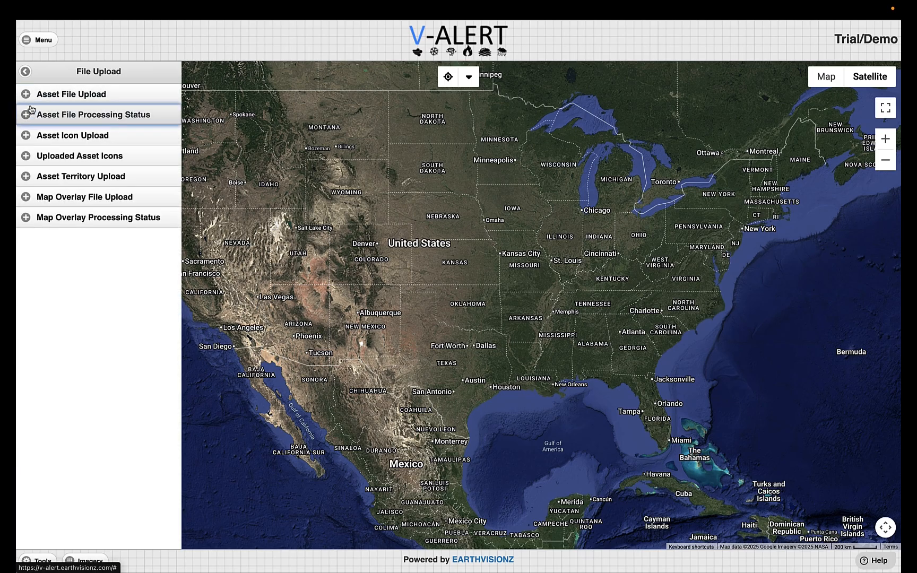
{"action": "left_click", "coordinate": [25, 72]}
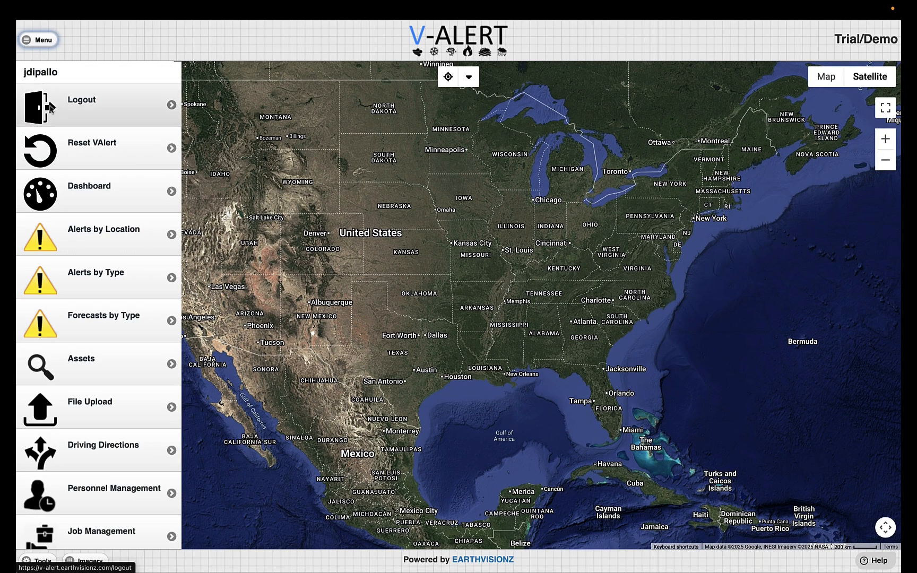
Filter the map's assets by the Walmart asset type.
{"action": "left_click", "coordinate": [125, 365]}
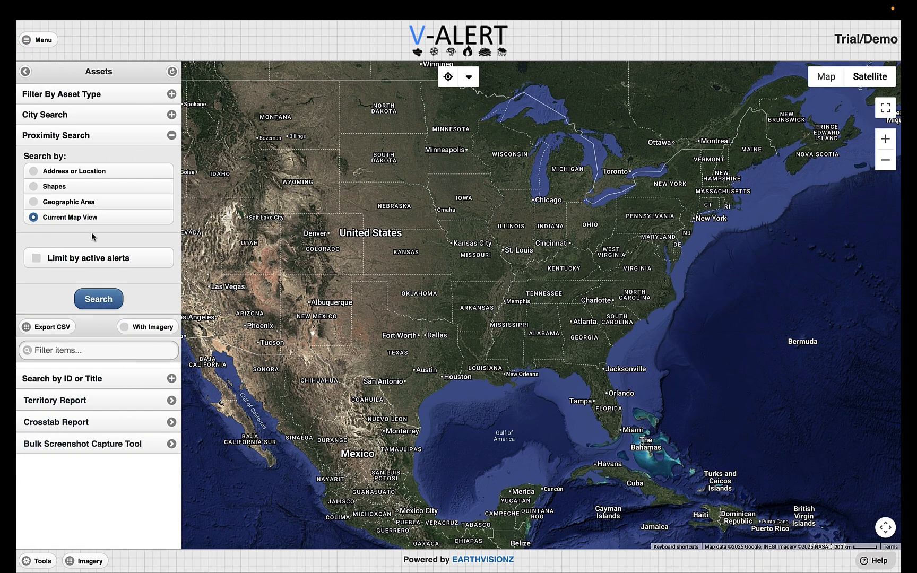
{"action": "left_click", "coordinate": [80, 136]}
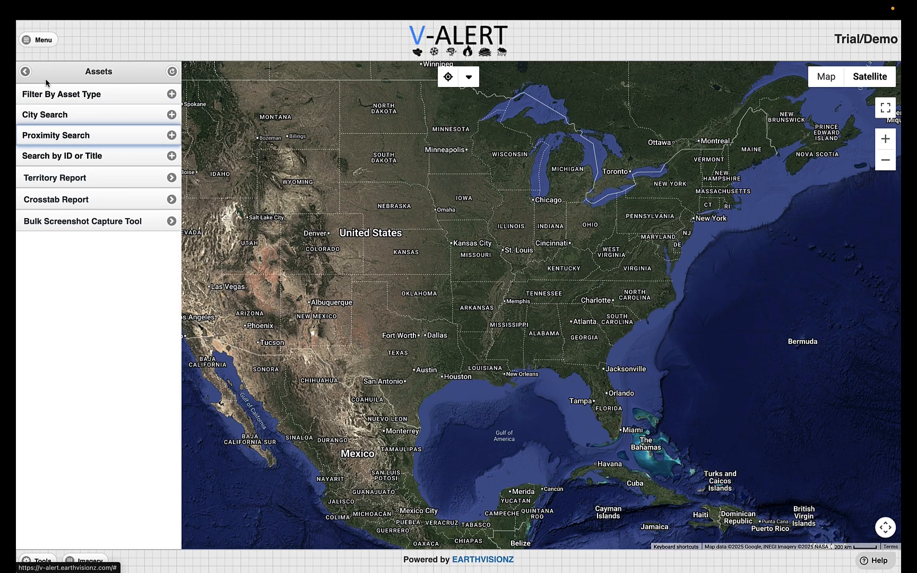
{"action": "left_click", "coordinate": [117, 93]}
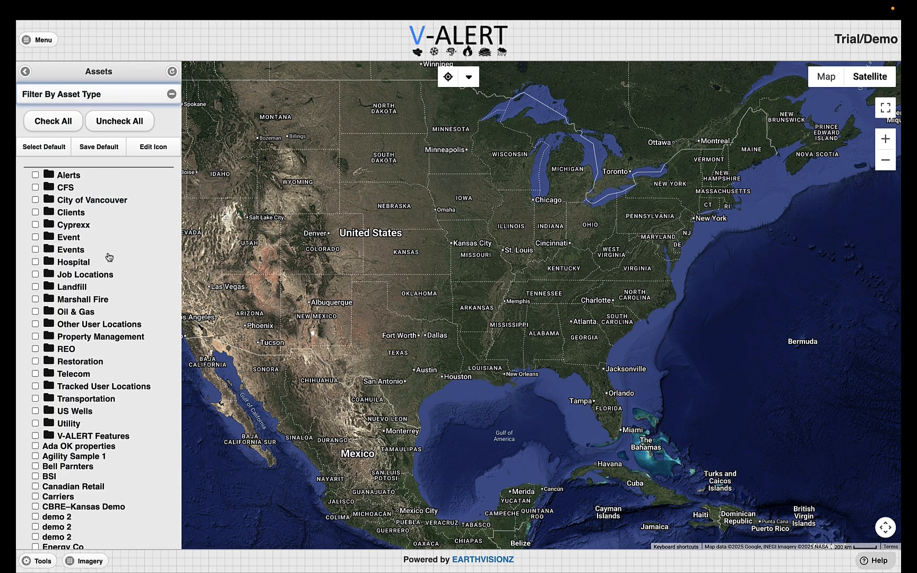
{"action": "scroll", "coordinate": [107, 334], "scroll_direction": "down", "scroll_amount": 10}
{"action": "scroll", "coordinate": [107, 334], "scroll_direction": "down", "scroll_amount": 2}
{"action": "left_click", "coordinate": [36, 388]}
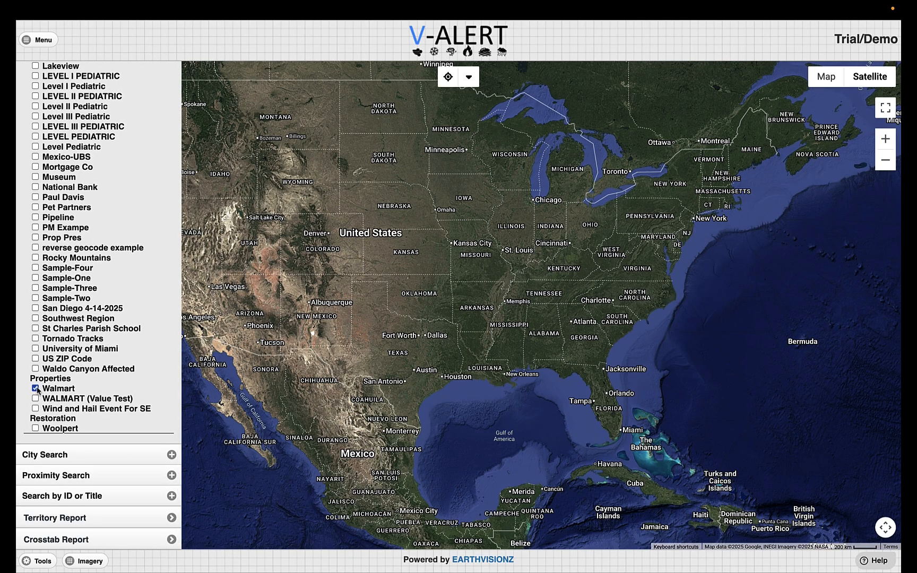
{"action": "scroll", "coordinate": [88, 387], "scroll_direction": "up", "scroll_amount": 10}
{"action": "scroll", "coordinate": [89, 386], "scroll_direction": "up", "scroll_amount": 5}
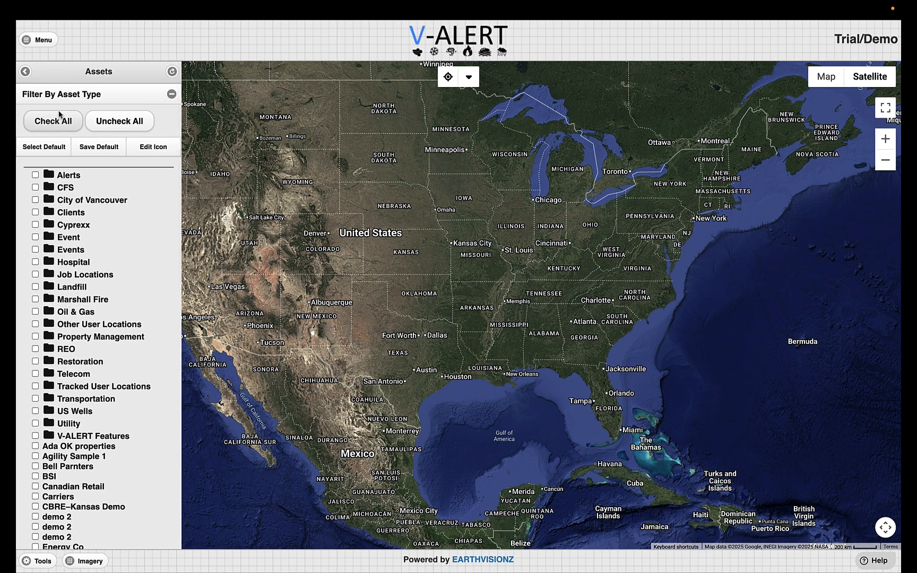
Run a proximity search for assets by current map view, framed on the Denver and Boulder area of Colorado.
{"action": "left_click", "coordinate": [59, 94]}
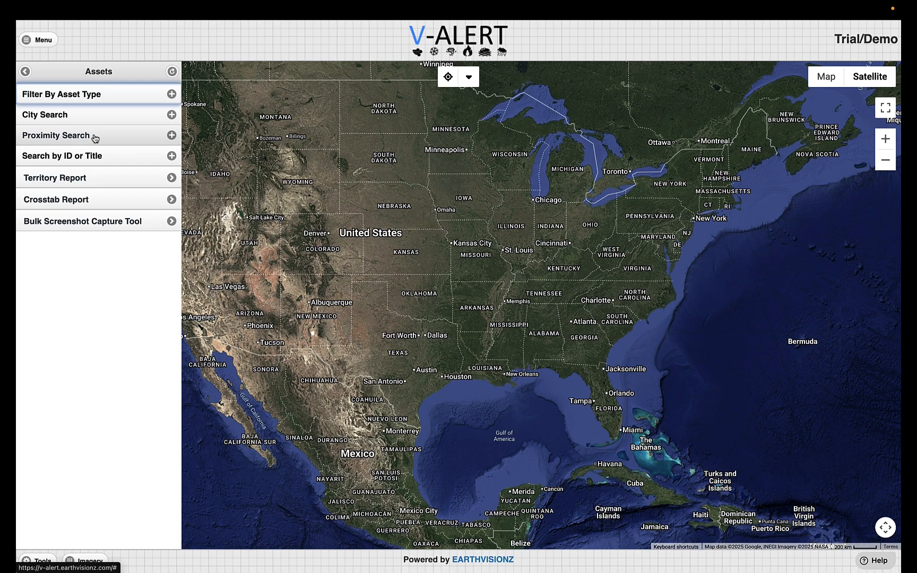
{"action": "left_click", "coordinate": [117, 139]}
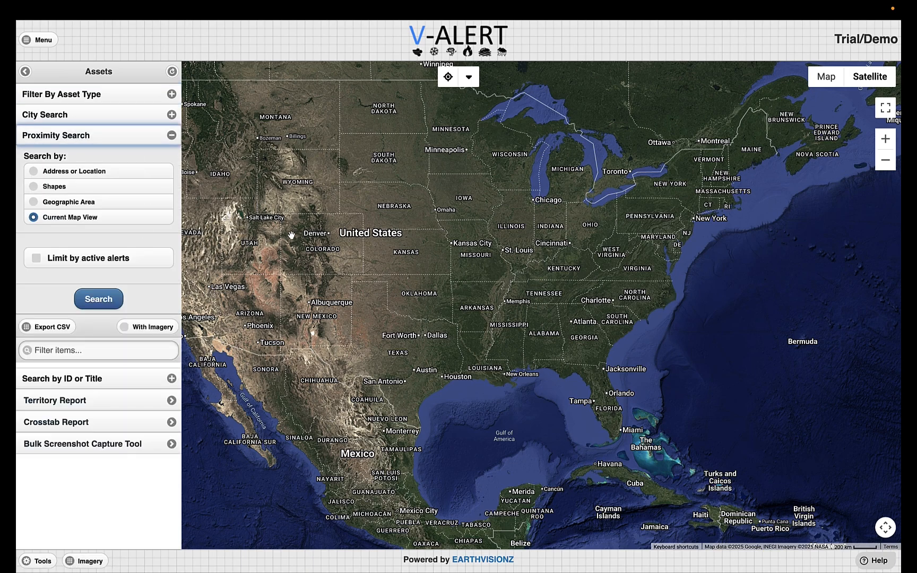
{"action": "scroll", "coordinate": [329, 244], "scroll_direction": "up", "scroll_amount": 2}
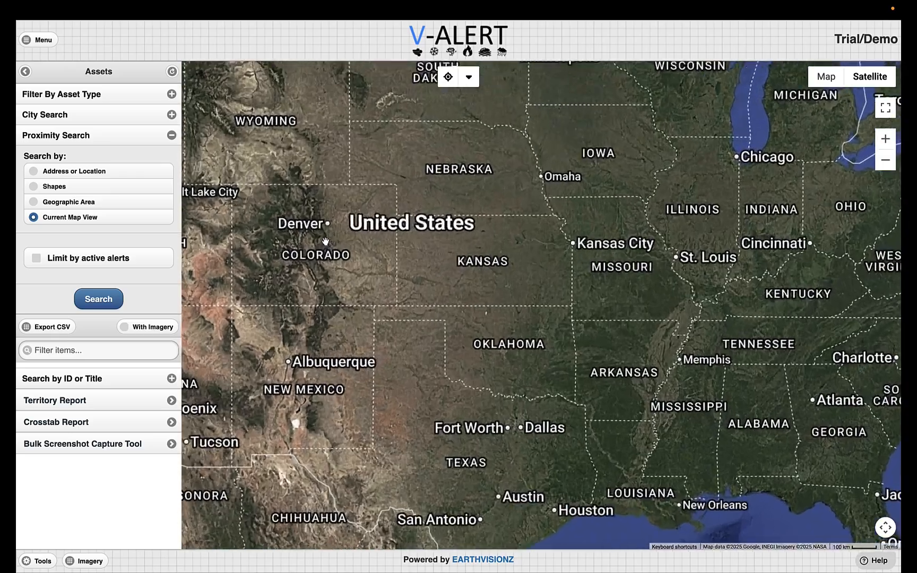
{"action": "scroll", "coordinate": [324, 241], "scroll_direction": "up", "scroll_amount": 2}
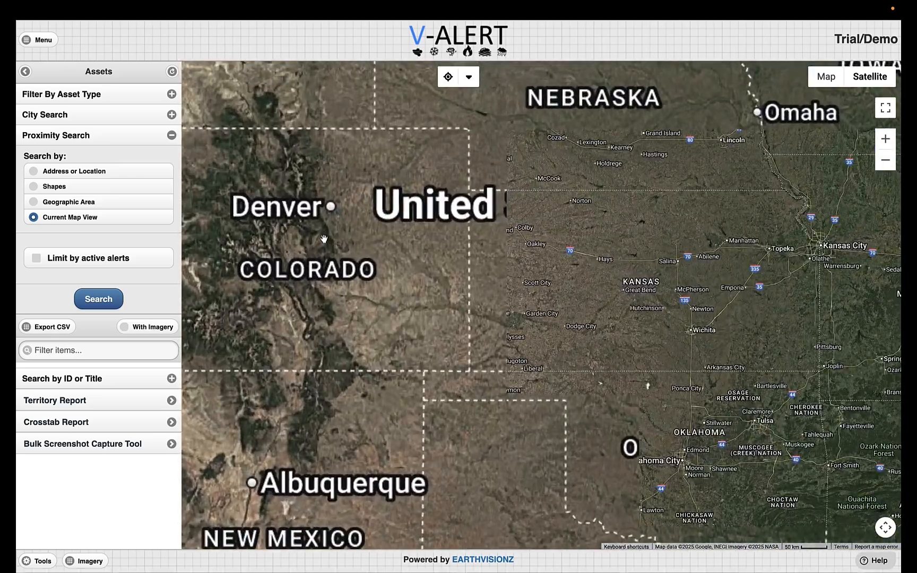
{"action": "scroll", "coordinate": [347, 241], "scroll_direction": "up", "scroll_amount": 2}
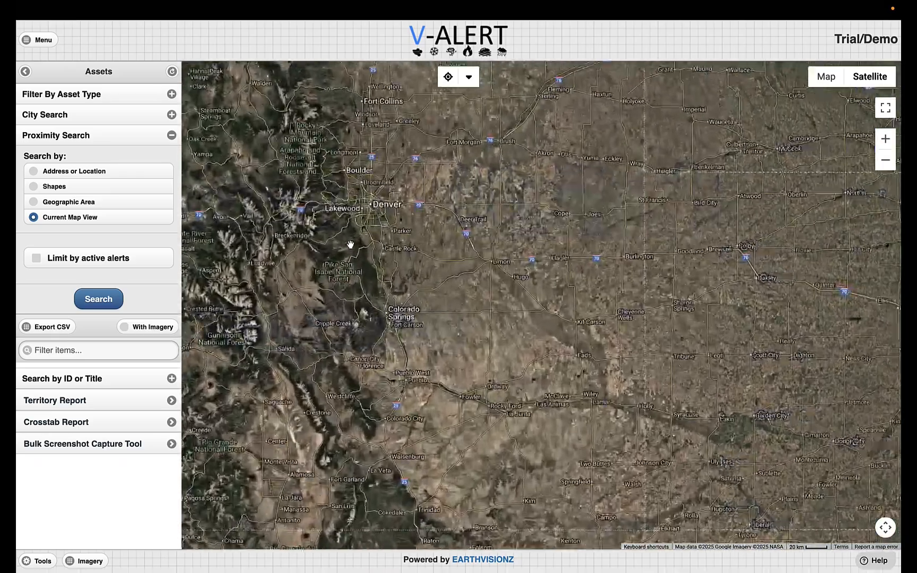
{"action": "left_click_drag", "start_coordinate": [348, 242], "coordinate": [369, 294]}
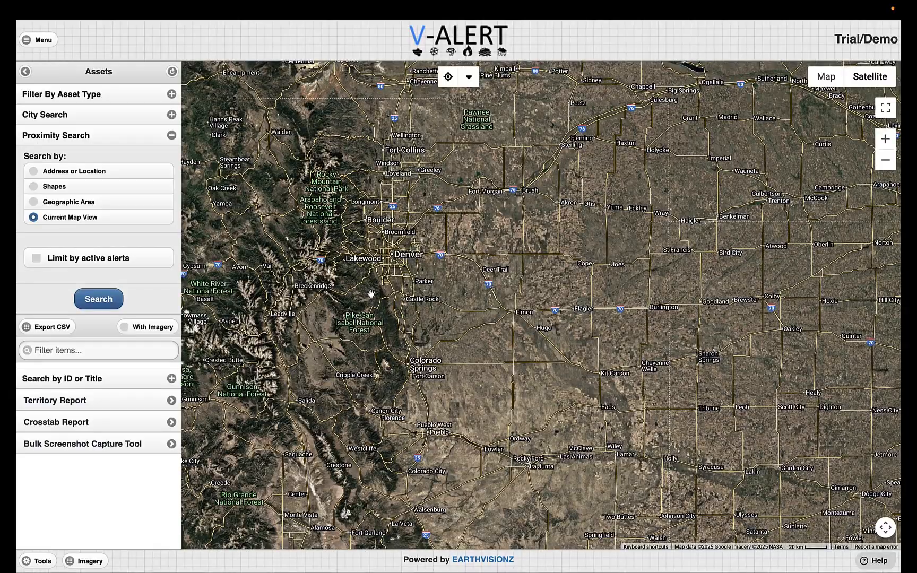
{"action": "scroll", "coordinate": [374, 258], "scroll_direction": "up", "scroll_amount": 1}
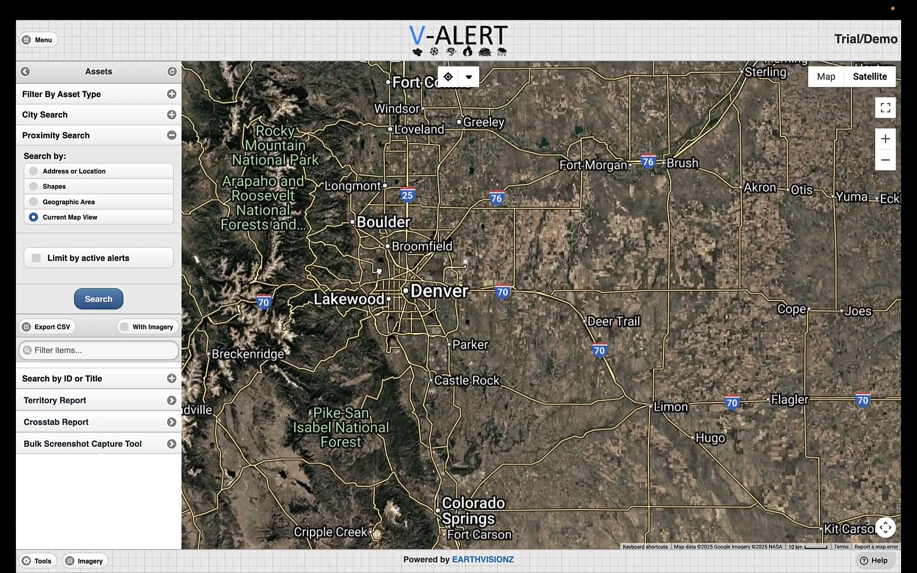
{"action": "left_click_drag", "start_coordinate": [379, 271], "coordinate": [380, 282]}
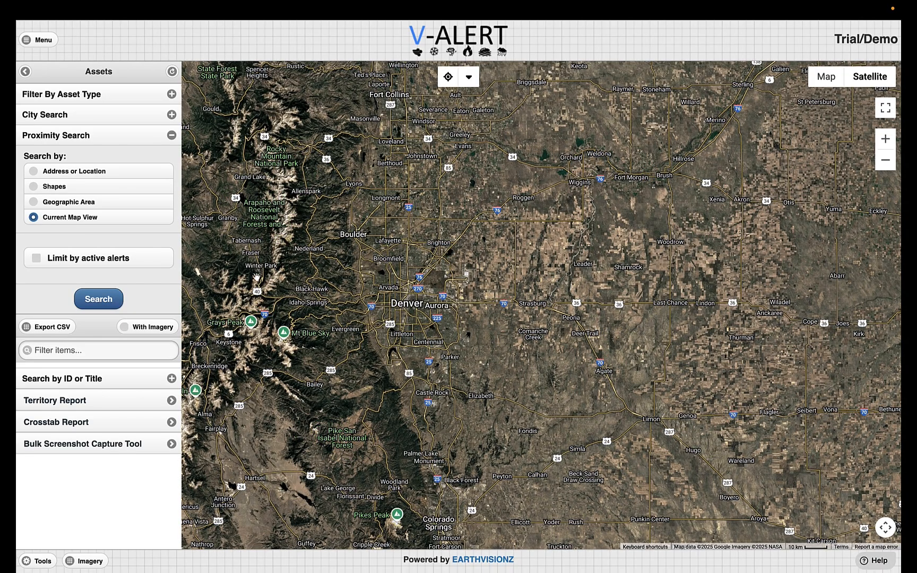
{"action": "left_click", "coordinate": [116, 304]}
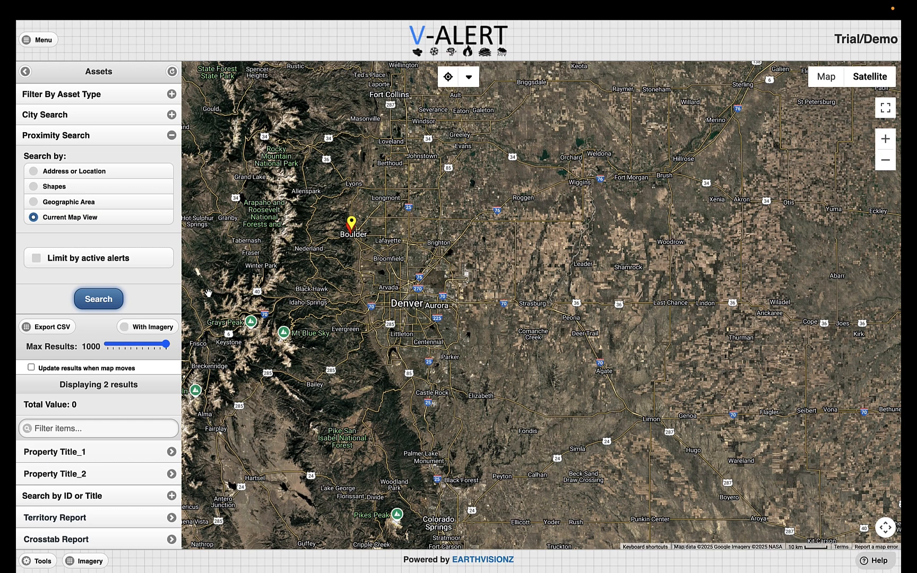
Review the asset details of Property Title_1 from the search results, return to the list and open Property Title_2.
{"action": "left_click", "coordinate": [136, 456]}
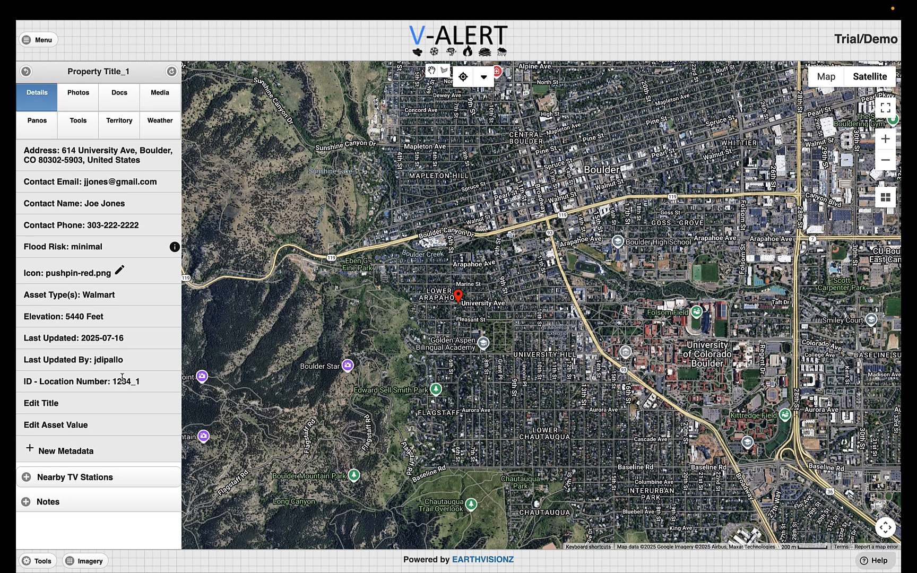
{"action": "left_click", "coordinate": [25, 73]}
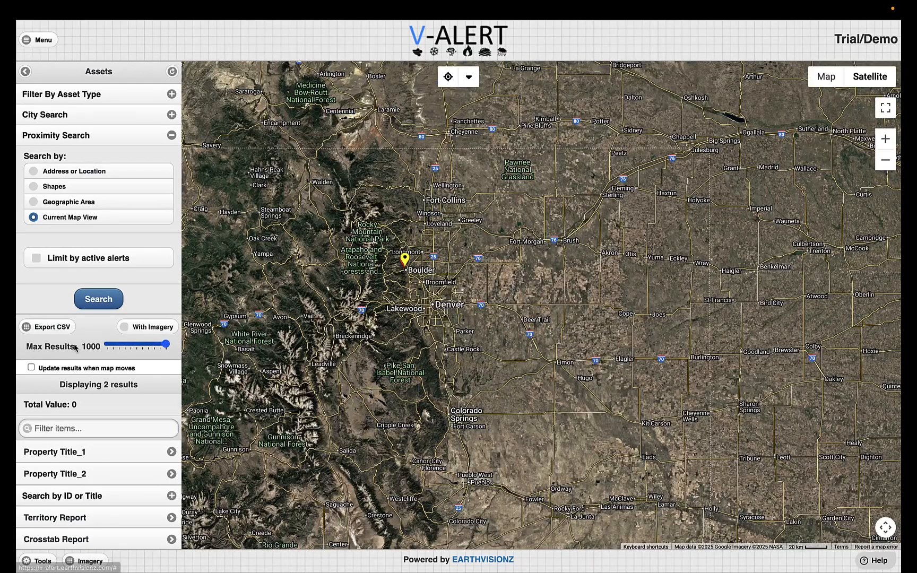
{"action": "left_click", "coordinate": [93, 474]}
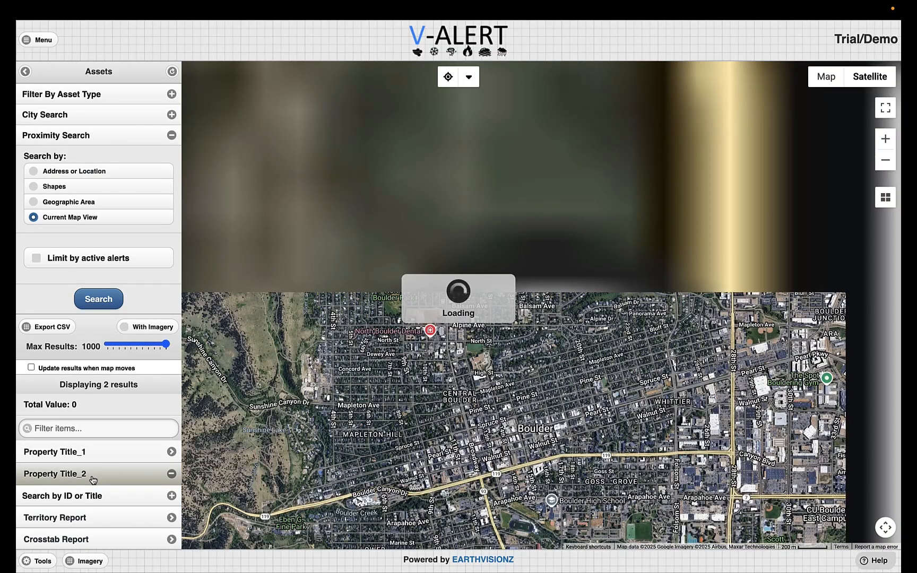